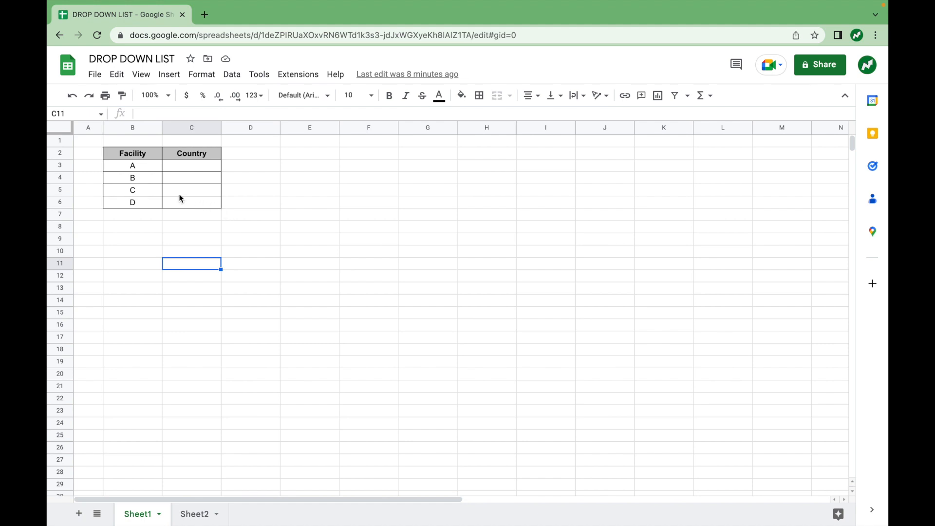
Enter United States, Canada and Mexico as the countries of facilities A, B and C in cells C3:C5
left_click(182, 165)
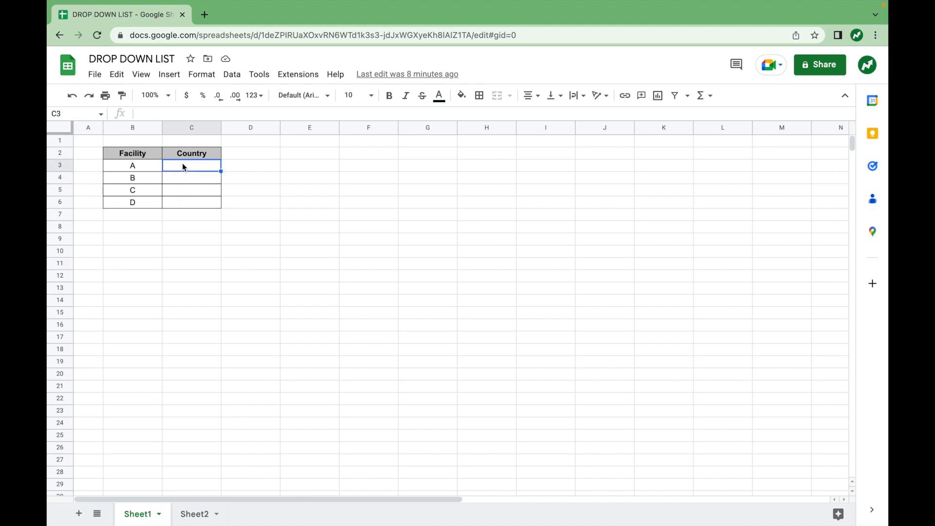
type("nited States")
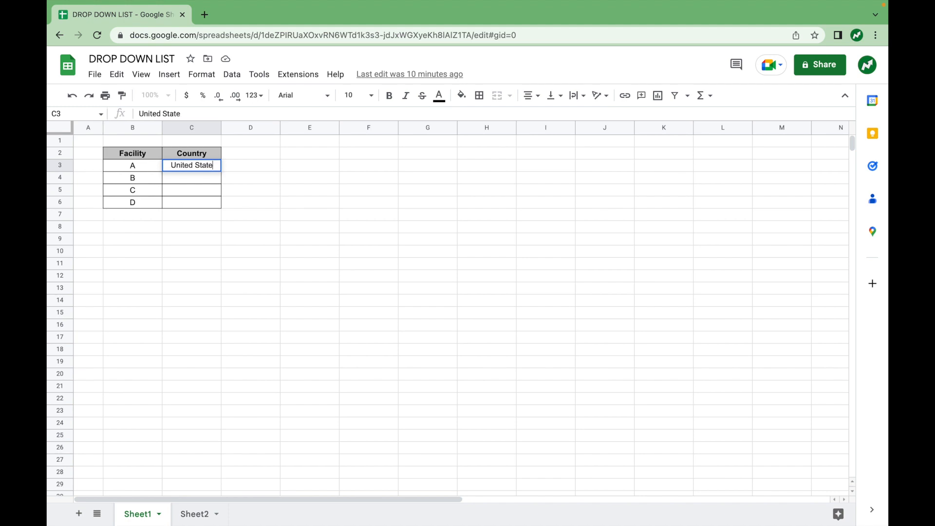
key("Return")
type("Canada")
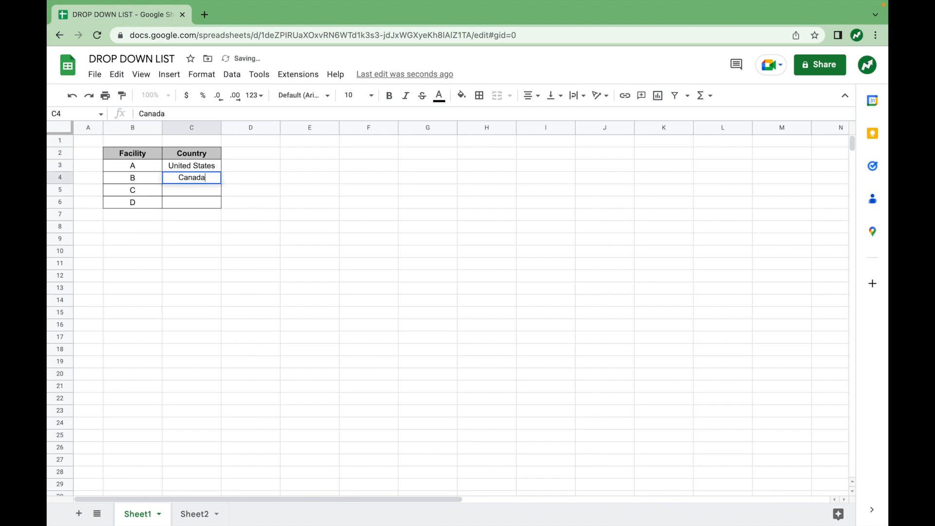
key("Return")
type("Mexico")
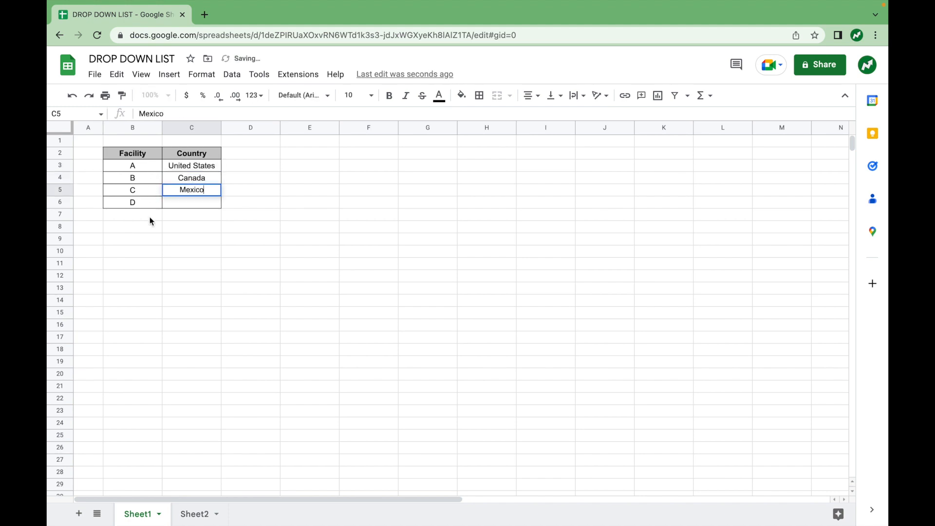
left_click(149, 215)
left_click_drag(141, 201, 145, 291)
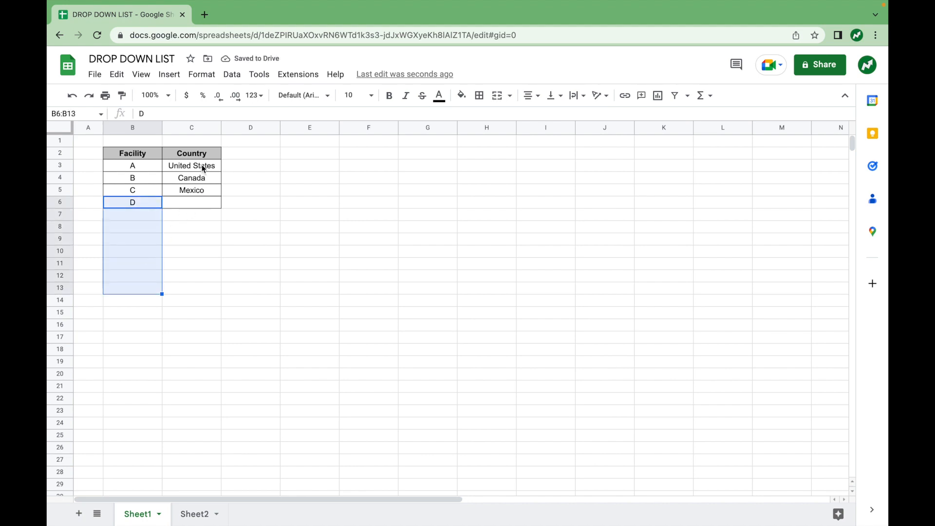
Clear the manually entered countries from the Country column, cells C3:C6
left_click_drag(204, 168, 200, 206)
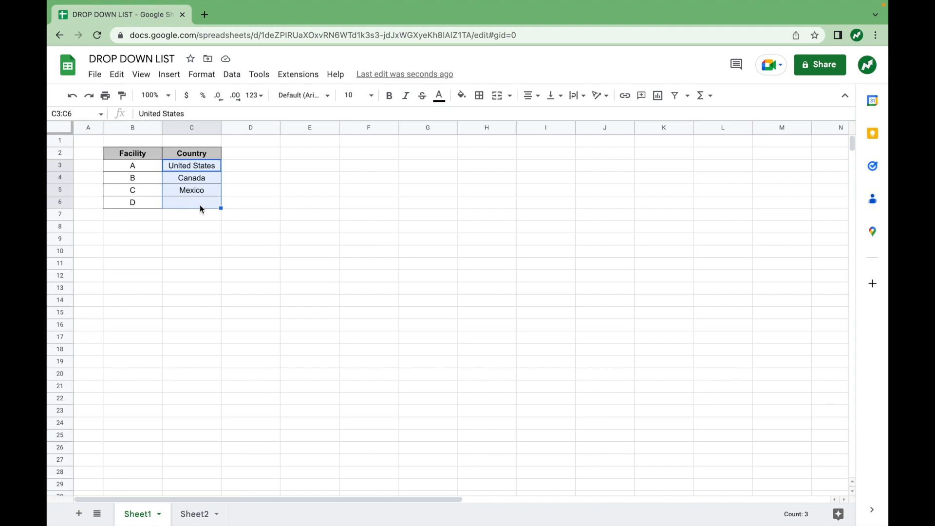
key("Delete")
left_click(272, 176)
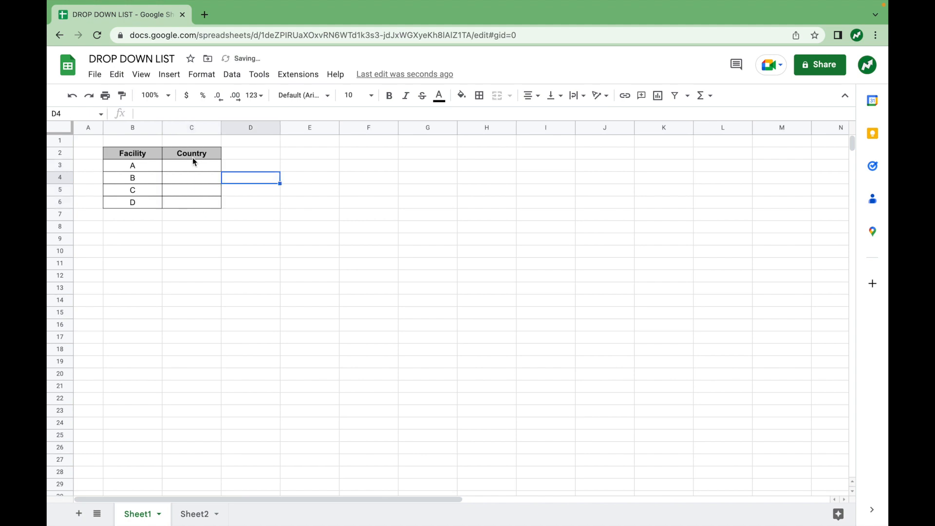
Add a dropdown to C3:C6 through data validation, using a list of items with Canada, Mexico, USA
left_click_drag(185, 167, 189, 200)
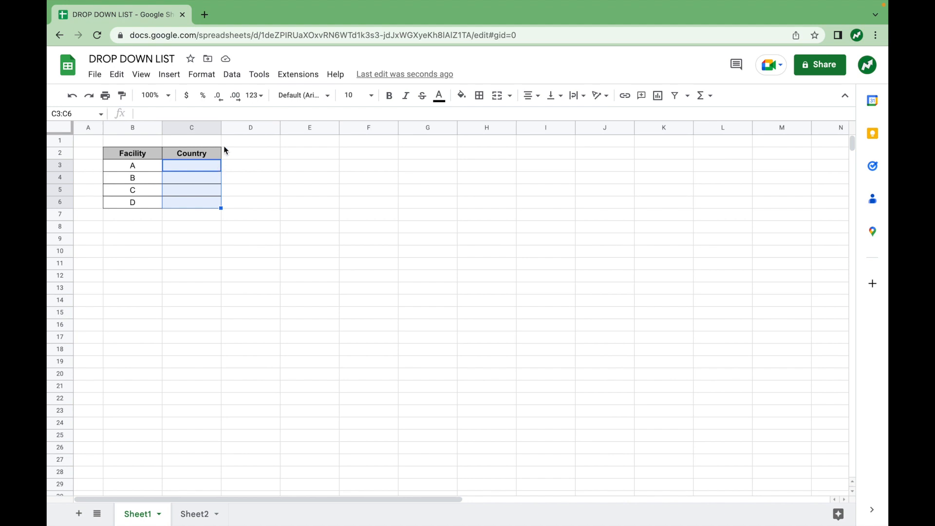
left_click(230, 75)
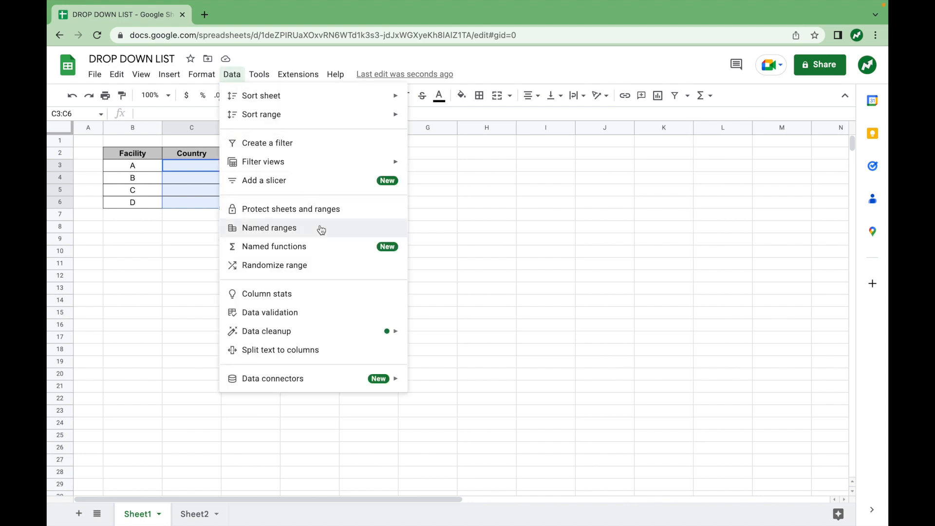
left_click(299, 316)
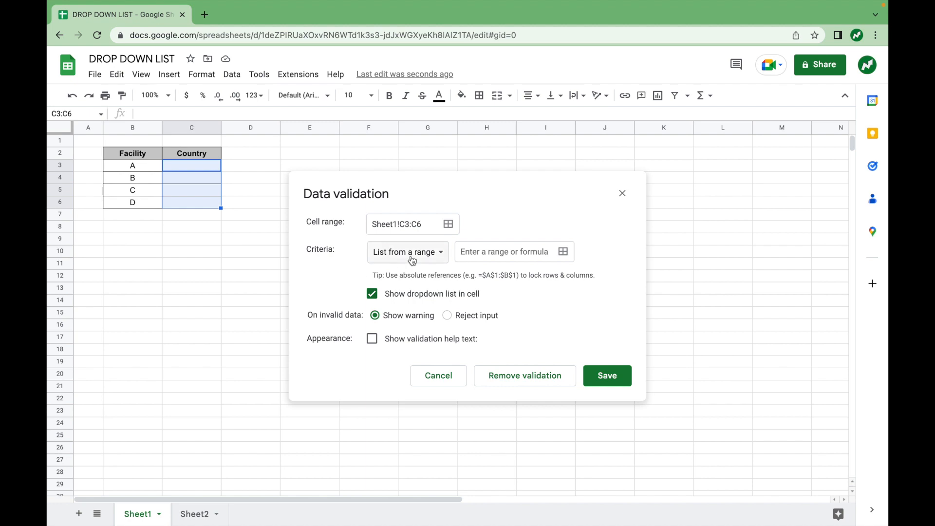
left_click(429, 255)
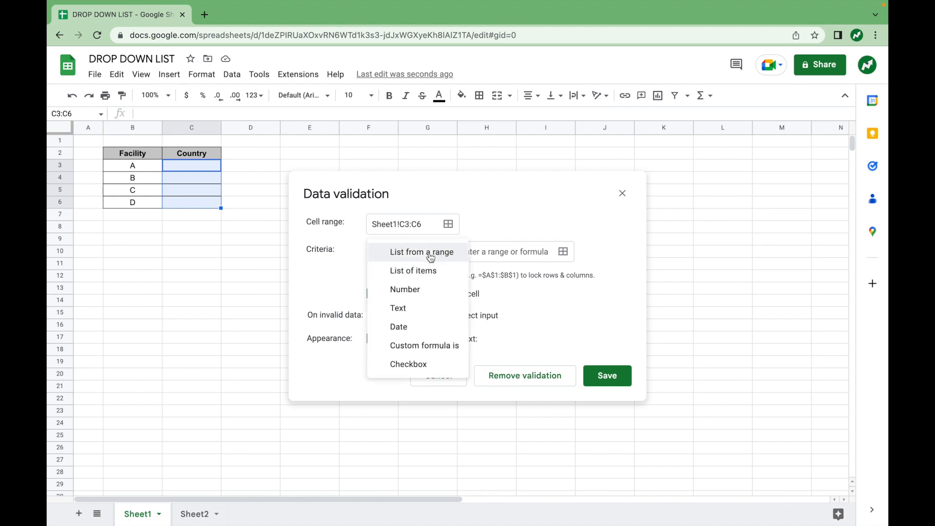
left_click(430, 272)
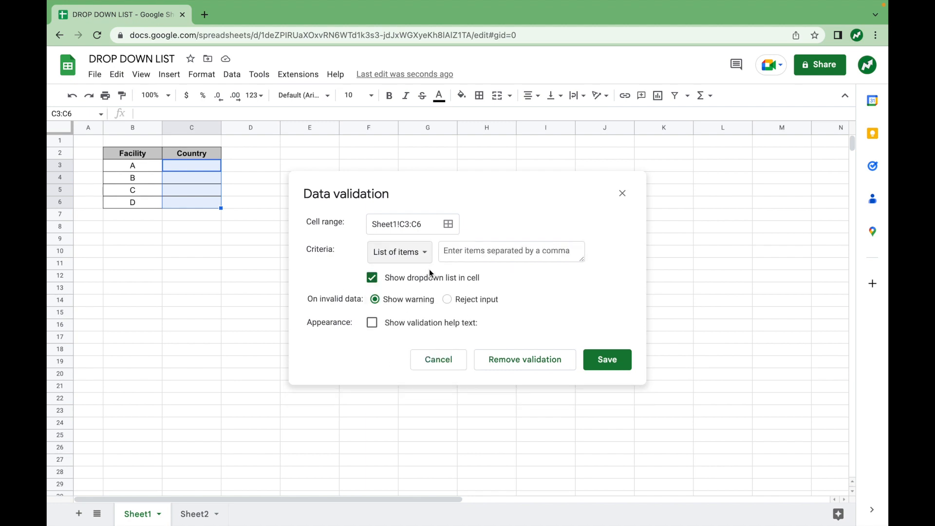
left_click(465, 258)
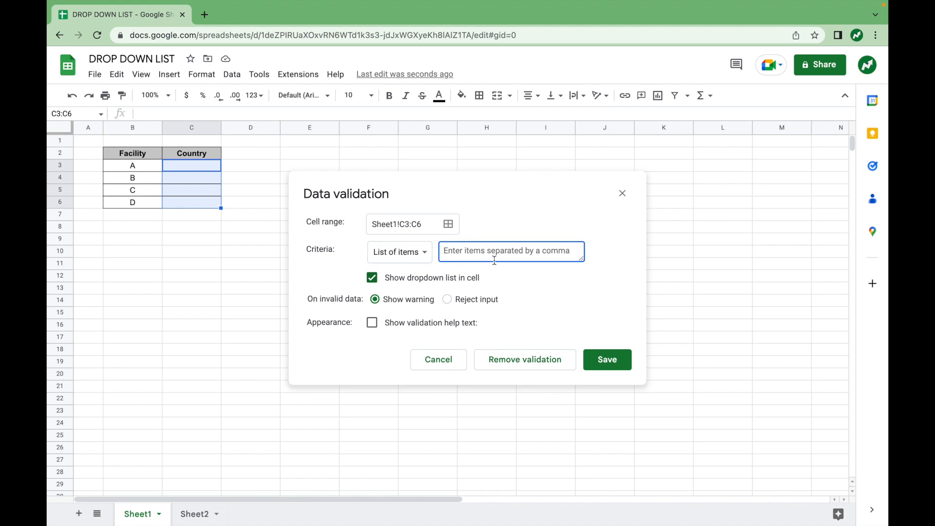
type("Ca")
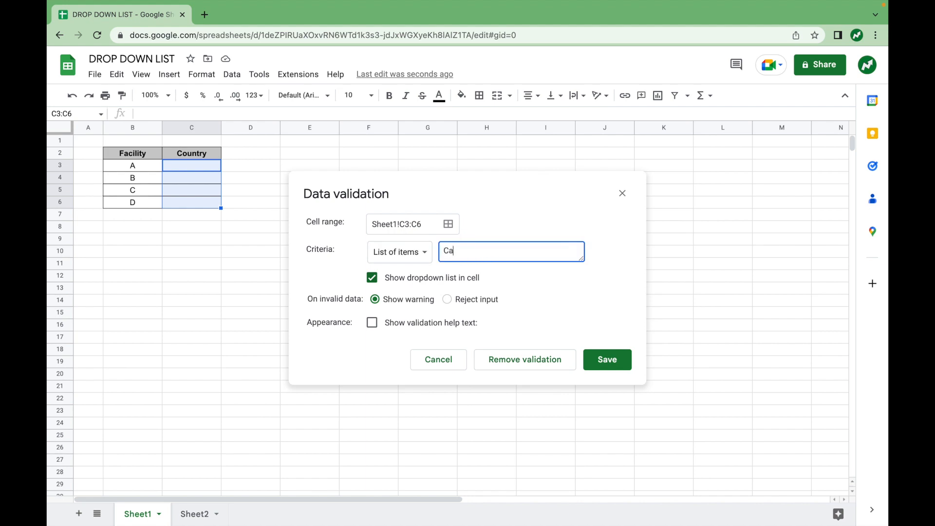
type("nada, Mexico, USA")
left_click(617, 363)
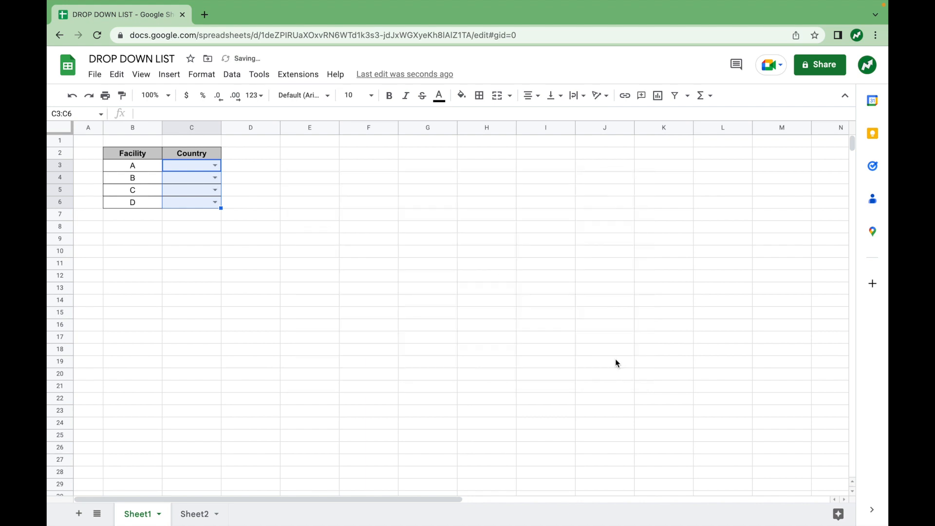
left_click(341, 247)
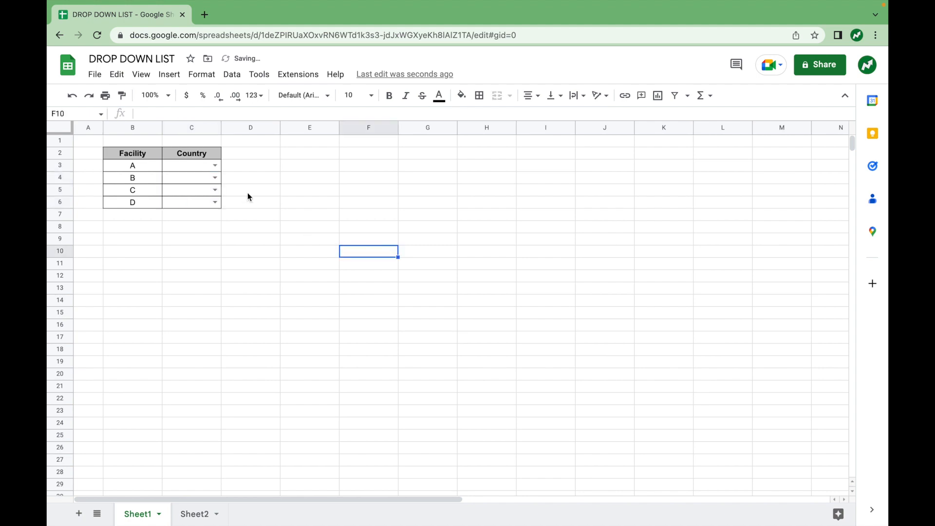
Choose Mexico, USA, Canada and USA from the dropdowns for facilities A to D
left_click(215, 165)
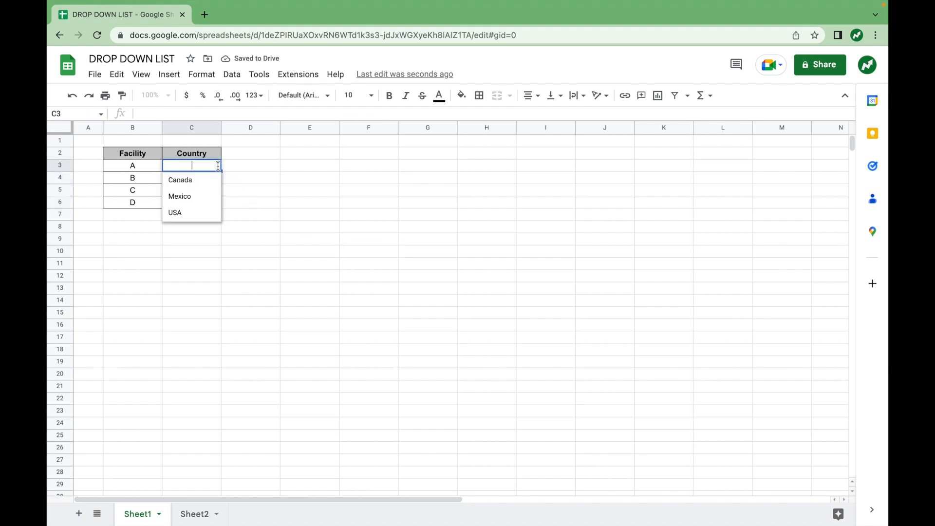
left_click(205, 194)
left_click(214, 178)
left_click(205, 225)
left_click(215, 191)
left_click(211, 204)
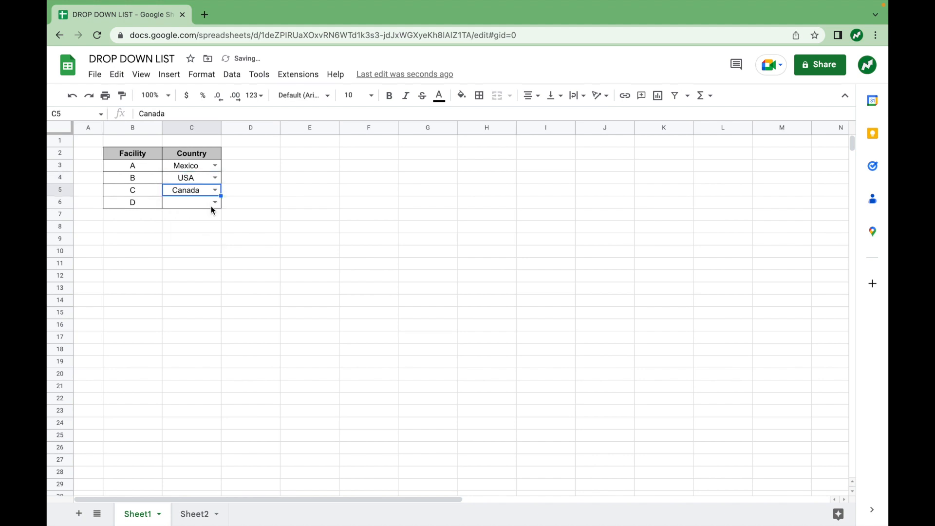
left_click(215, 201)
left_click(205, 250)
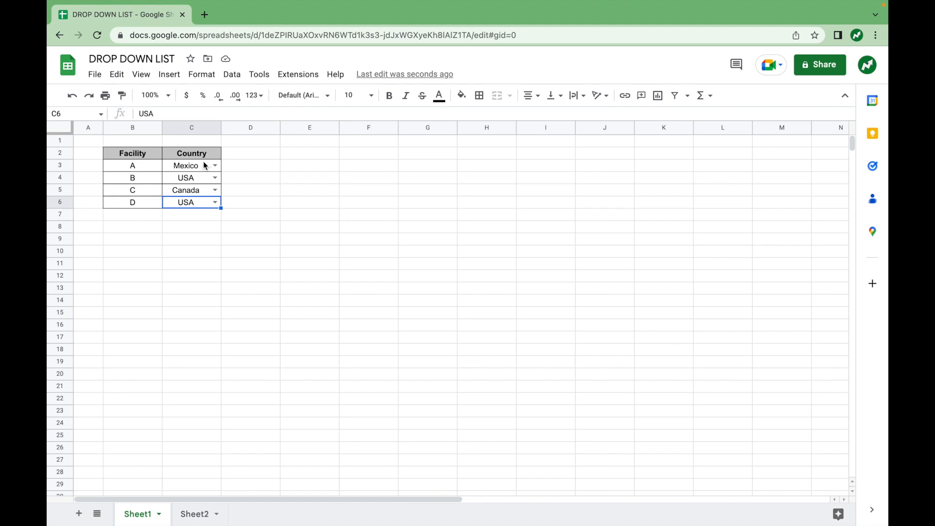
Undo the four country choices and the dropdown validation on C3:C6
left_click(73, 98)
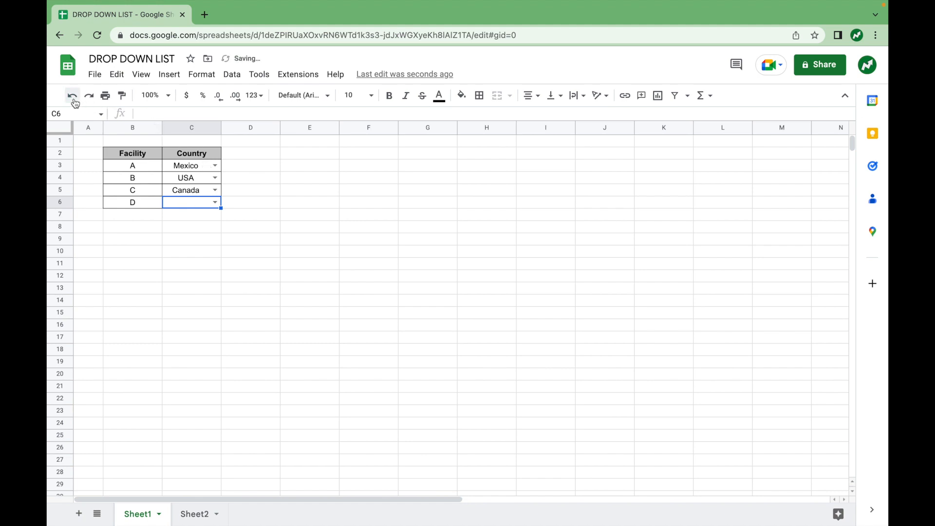
left_click(73, 99)
left_click(73, 99)
left_click(73, 99)
left_click(74, 101)
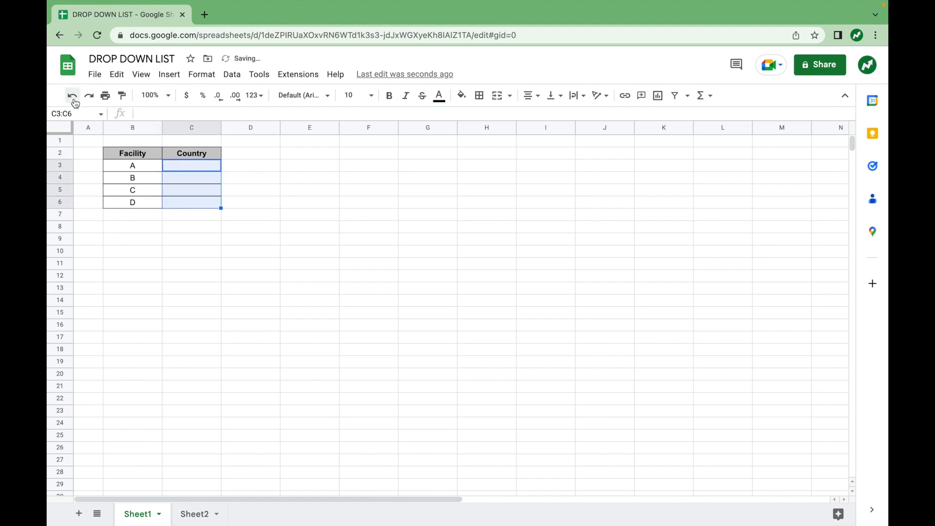
left_click(321, 246)
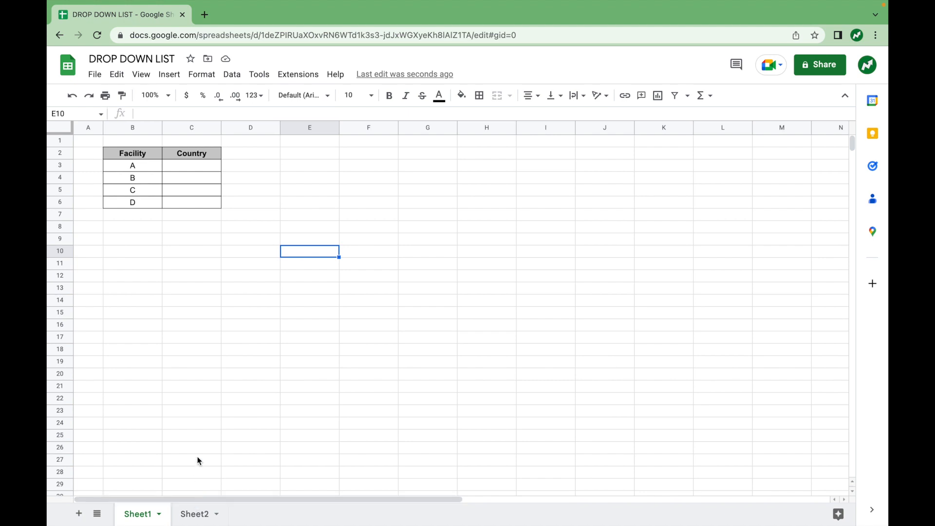
Enter the source list Canada, Mexico and USA in cells E3:E5
left_click(299, 167)
type("Cana")
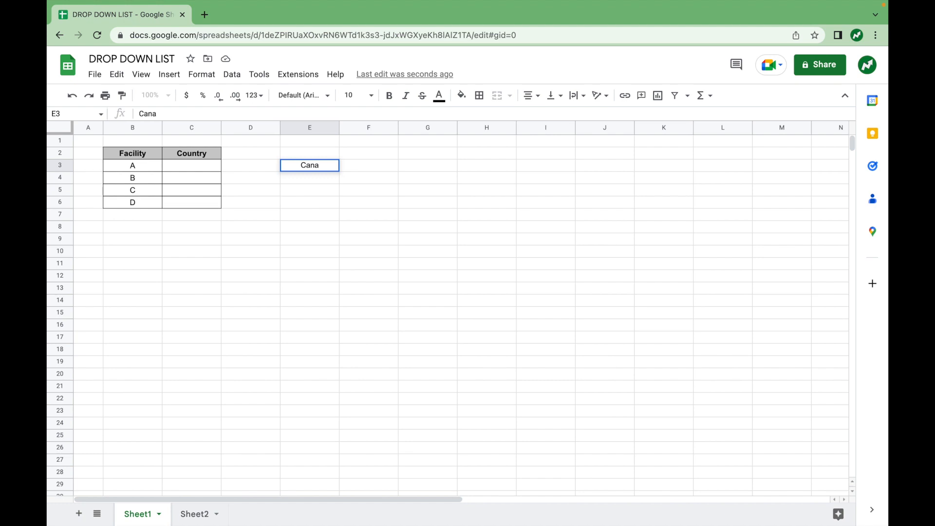
type("da")
key("Return")
type("M")
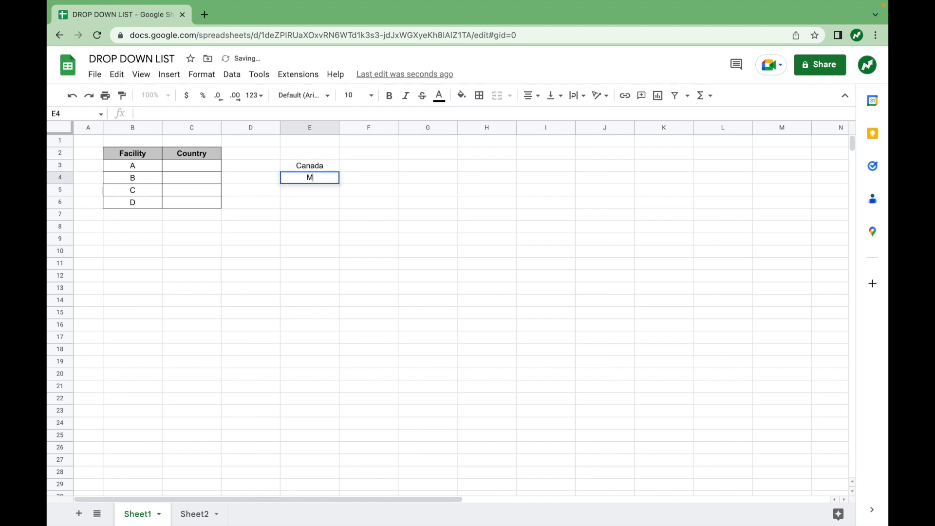
type("exico")
key("Return")
type("USA")
left_click(327, 225)
Start data validation for the Country cells C3:C6 with the criteria set to List from a range
left_click_drag(194, 165, 198, 202)
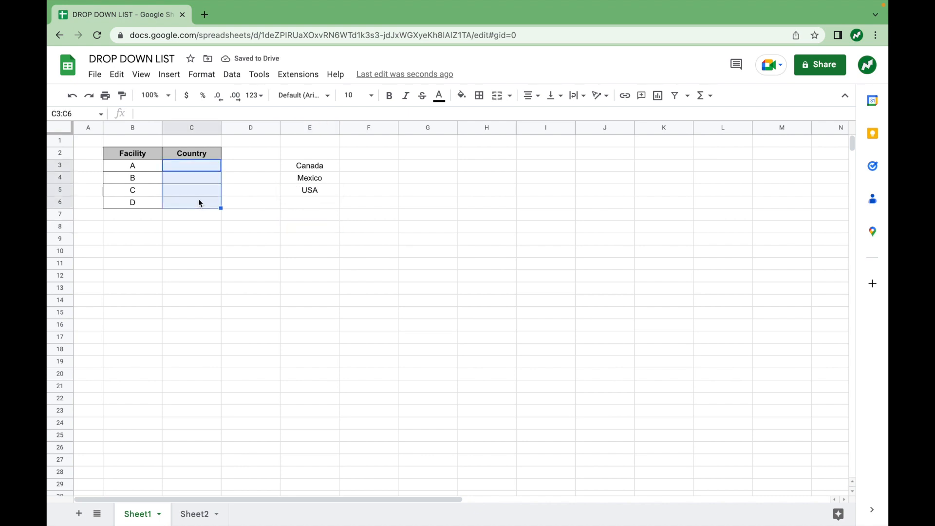
left_click(232, 74)
mouse_move(259, 74)
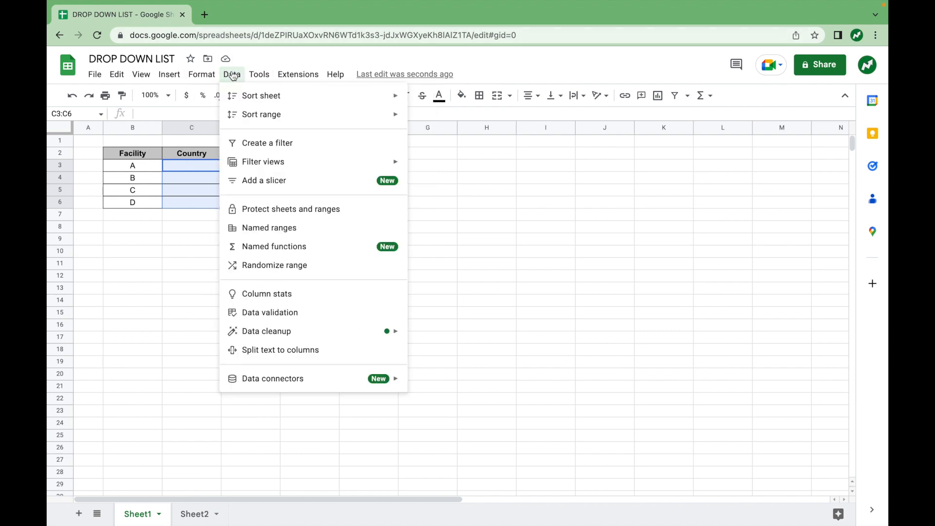
mouse_move(269, 330)
left_click(272, 313)
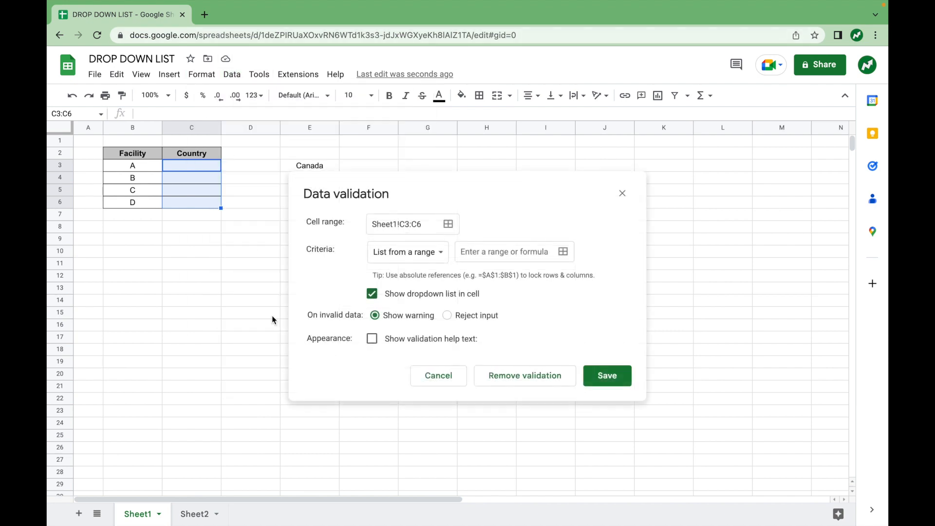
left_click(417, 256)
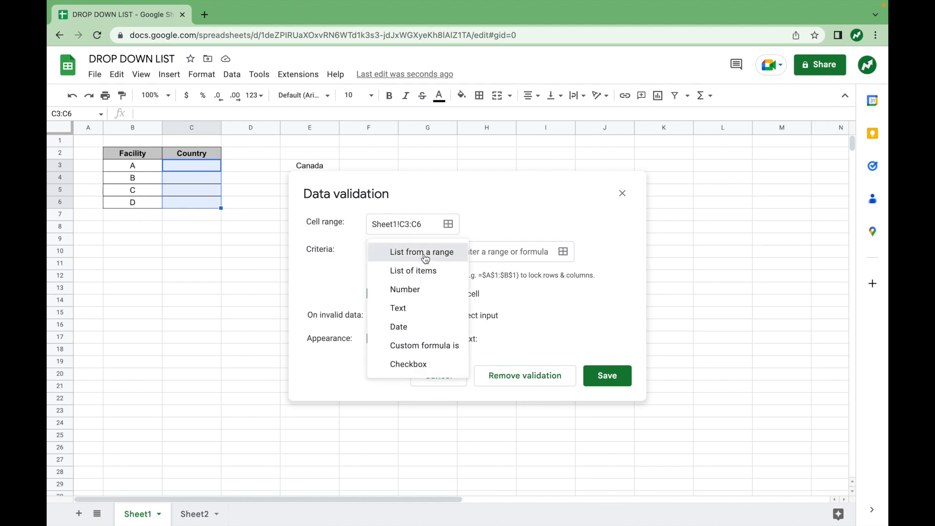
left_click(424, 257)
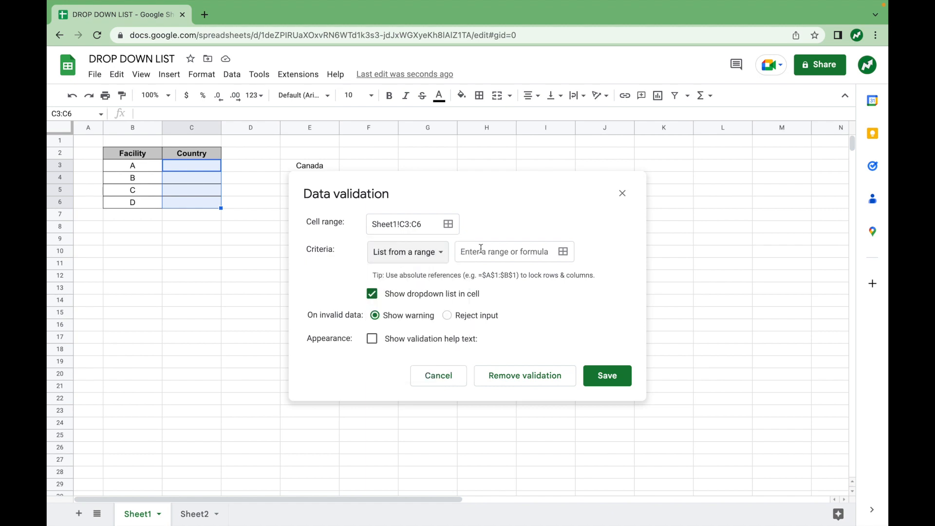
Save the validation with E3:E5 as its source range and check the dropdown options in C3
left_click(563, 251)
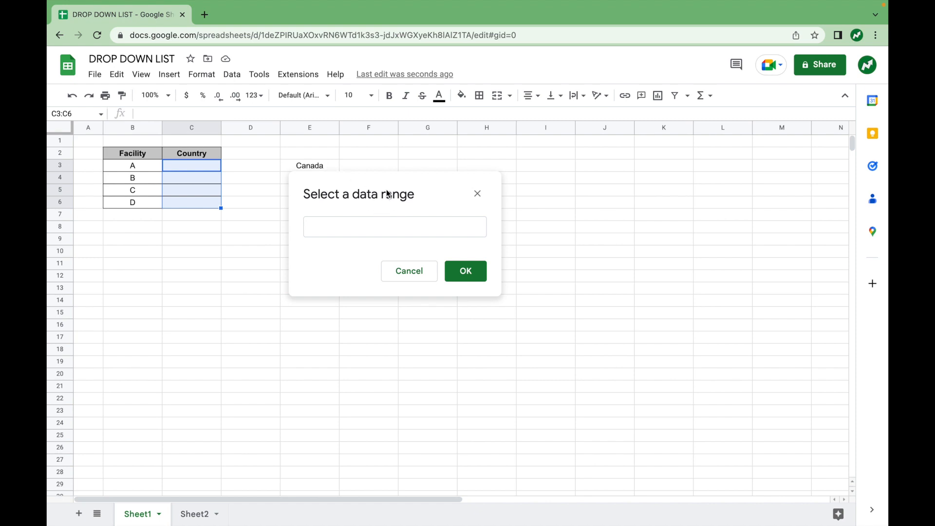
left_click_drag(387, 194, 387, 253)
left_click_drag(322, 172, 320, 186)
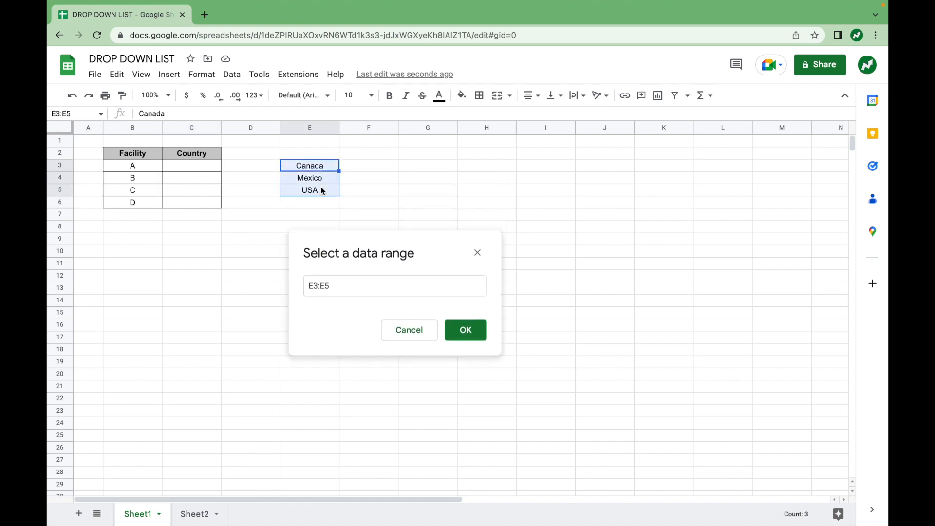
left_click(458, 328)
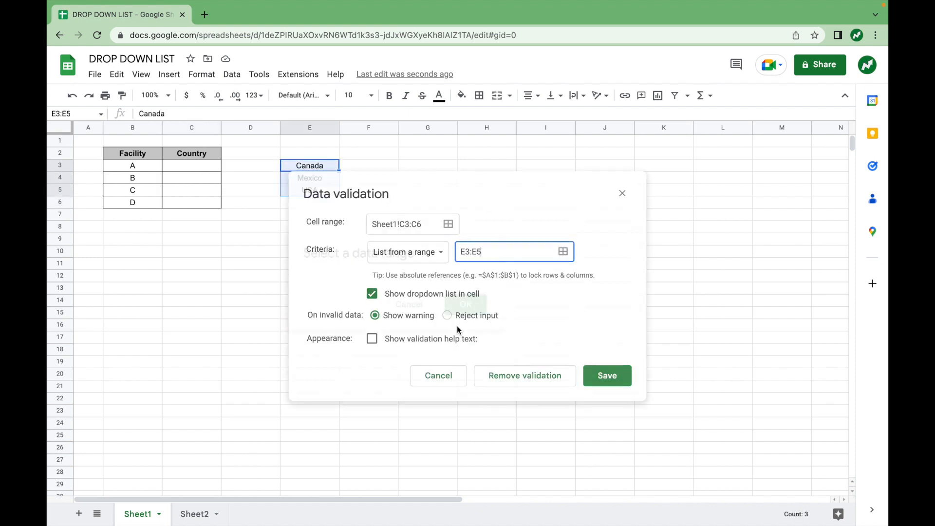
left_click(604, 373)
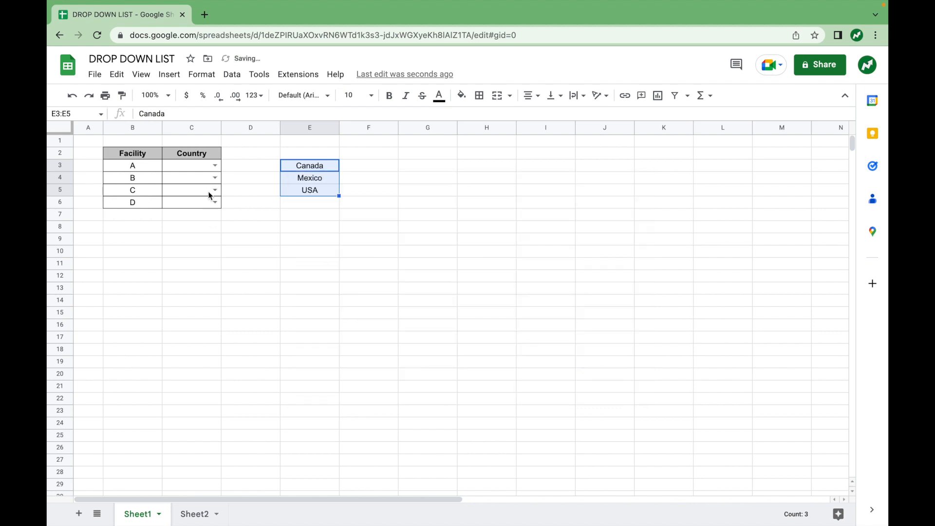
left_click(215, 167)
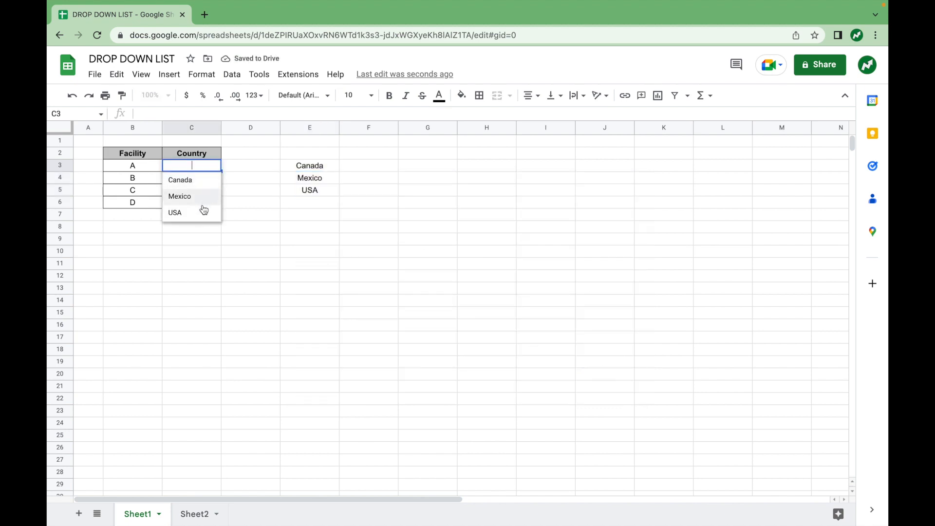
left_click(301, 231)
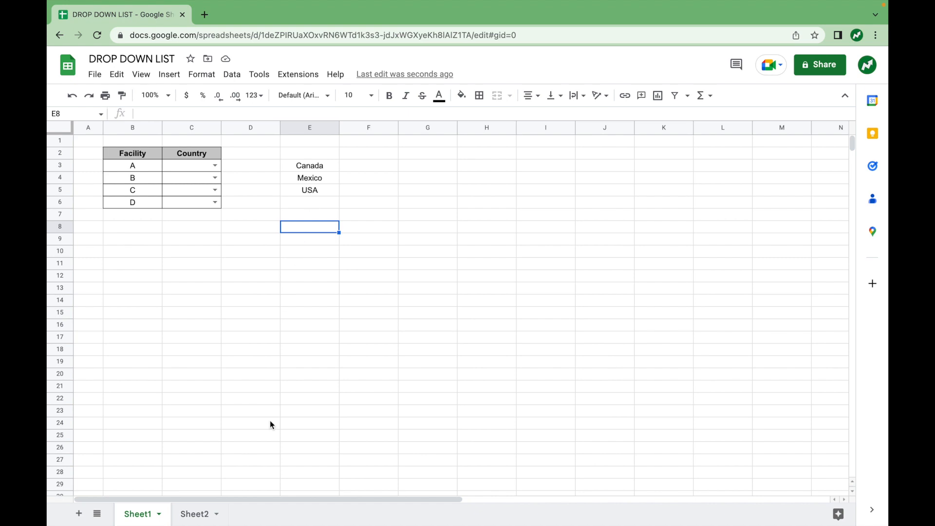
On Sheet2, enter the heading Country List in B2, make it bold and add a bottom border
left_click(201, 514)
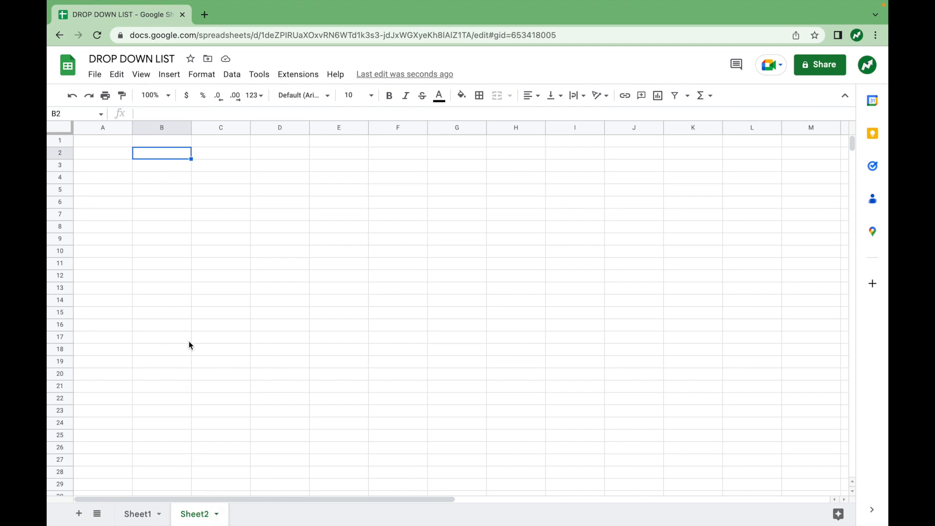
type("Country List")
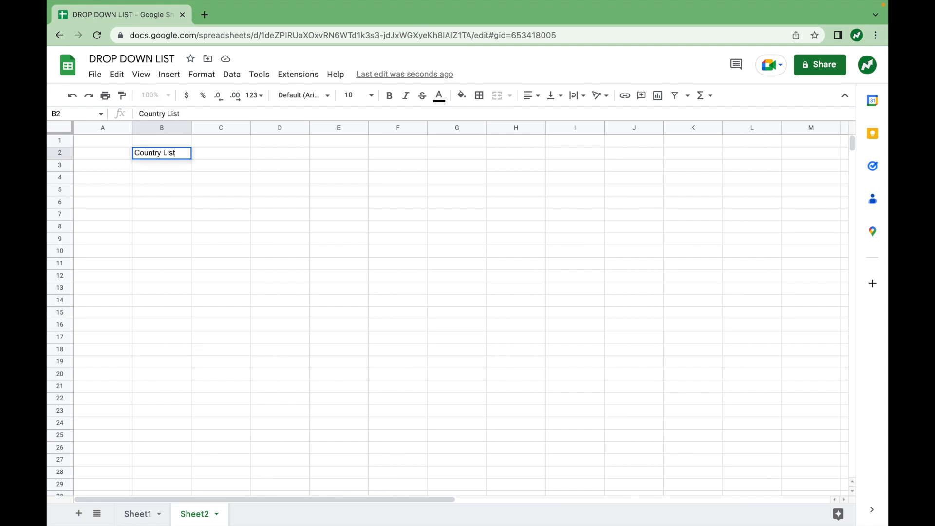
left_click(227, 375)
left_click(162, 154)
key("ctrl+b")
left_click(480, 96)
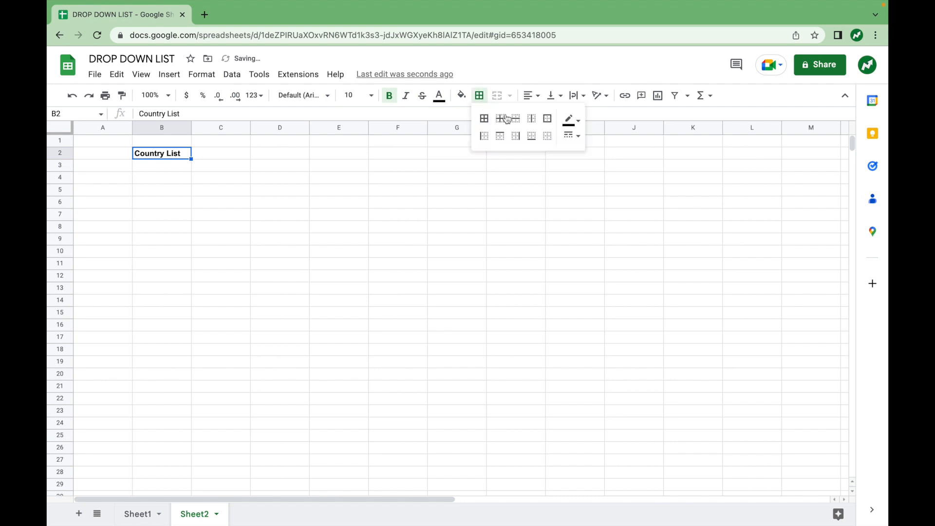
left_click(532, 136)
Enter Canada, Mexico and USA in cells B3:B5 under the Country List heading on Sheet2
left_click(170, 172)
type("Canada")
key("Return")
type("Mexico")
key("Return")
type("USA")
left_click(236, 230)
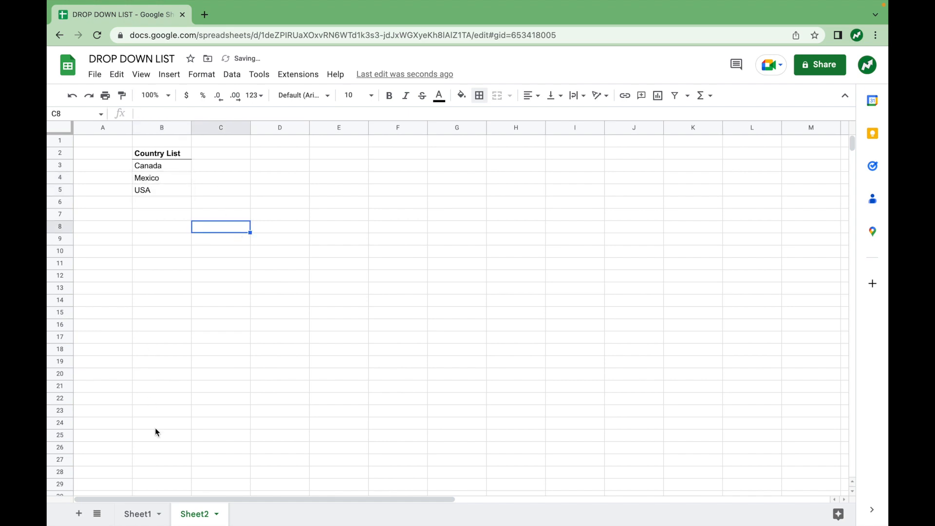
Delete the old country list from cells E3:E5 on Sheet1
left_click(144, 516)
left_click(205, 171)
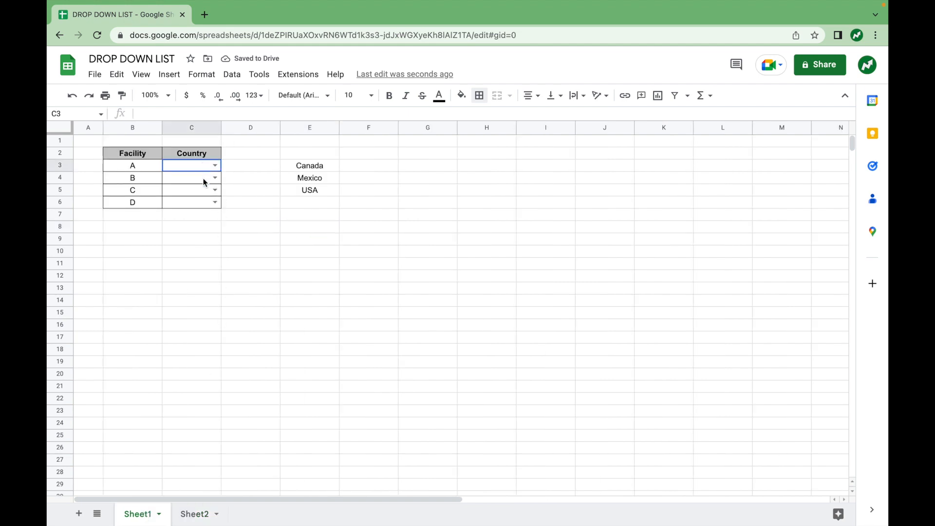
left_click_drag(205, 171, 203, 204)
left_click_drag(315, 166, 315, 191)
key("Delete")
Open the data validation of the Country cells C3:C6 and clear its source range
left_click_drag(185, 164, 191, 205)
left_click(231, 74)
mouse_move(256, 77)
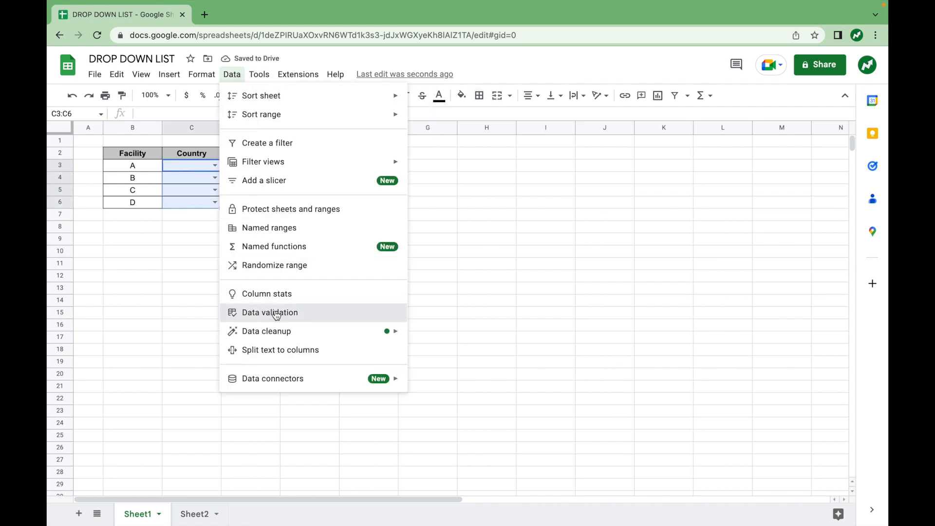
left_click(276, 314)
left_click_drag(515, 252, 459, 252)
key("BackSpace")
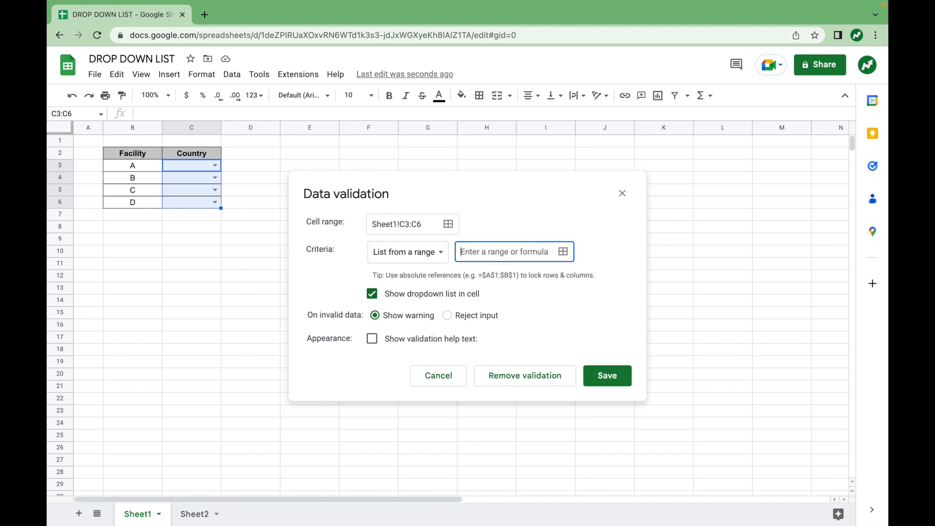
Set the validation's source range to Sheet2!B3:B5 and save the rule
left_click(563, 252)
left_click(193, 514)
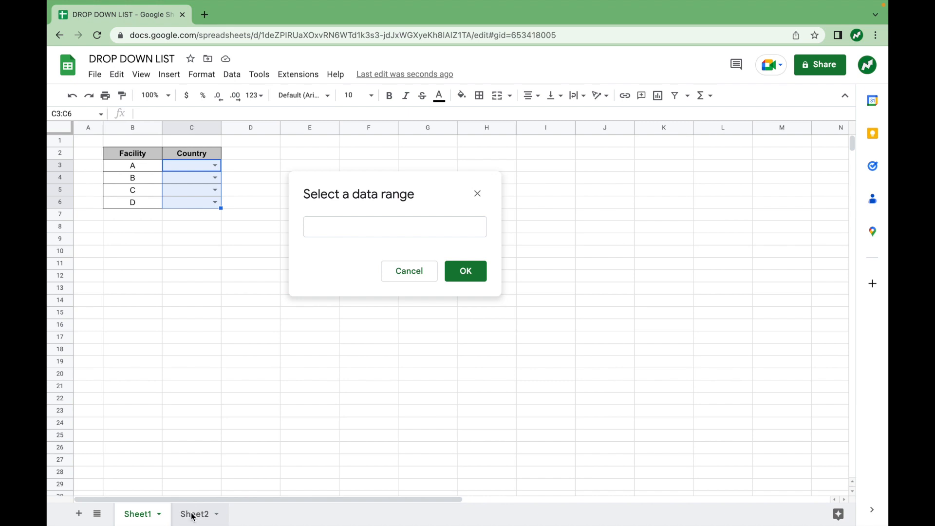
left_click_drag(170, 169, 168, 191)
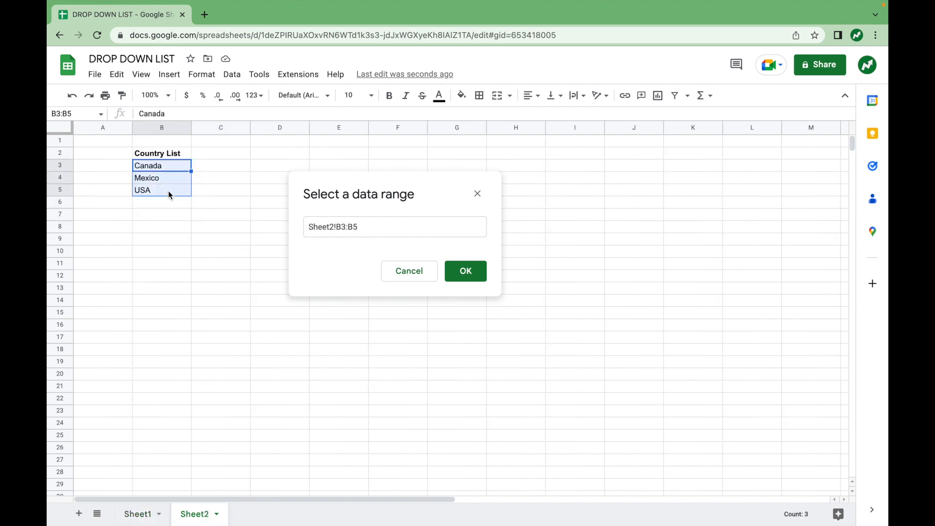
left_click(458, 277)
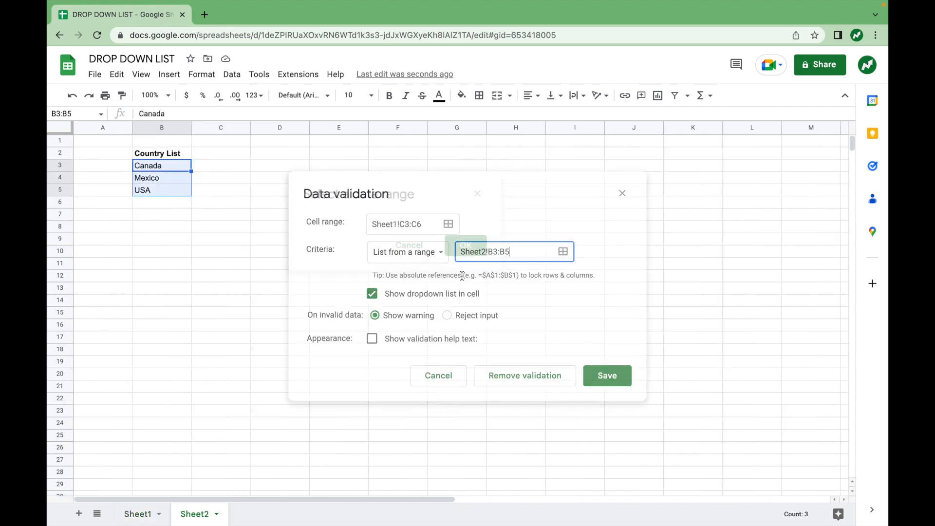
left_click(606, 377)
left_click(215, 363)
Return to Sheet1 and check the dropdown options in C4 without choosing one
left_click(145, 515)
left_click(285, 229)
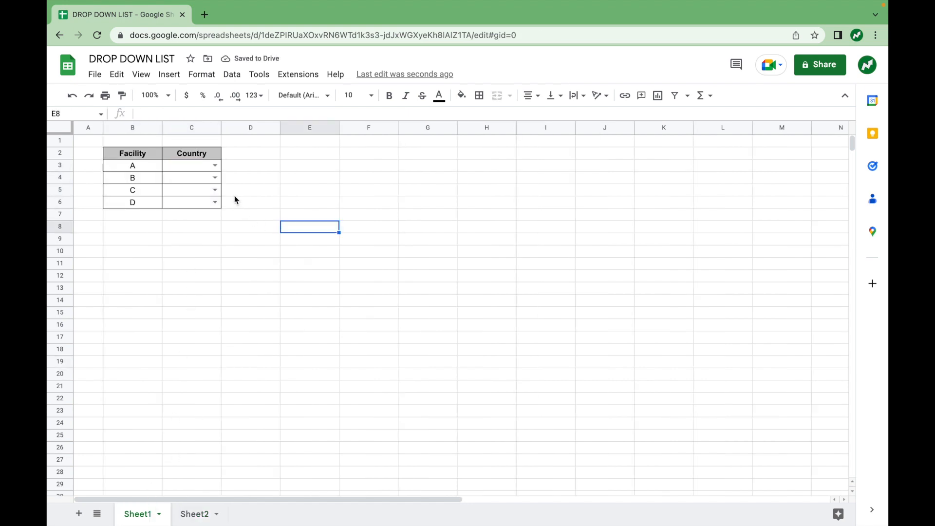
double_click(217, 178)
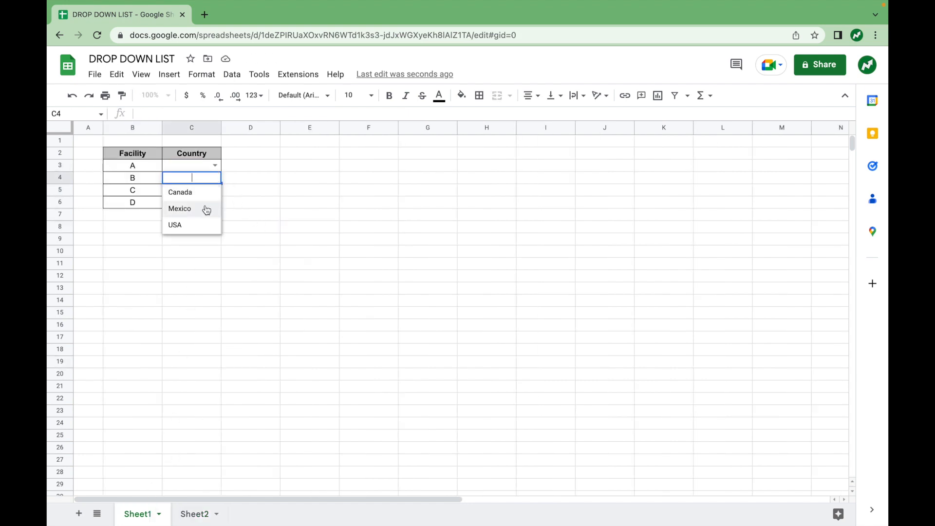
left_click(252, 251)
Insert one row above the Mexico row in the country list on Sheet2
left_click(195, 512)
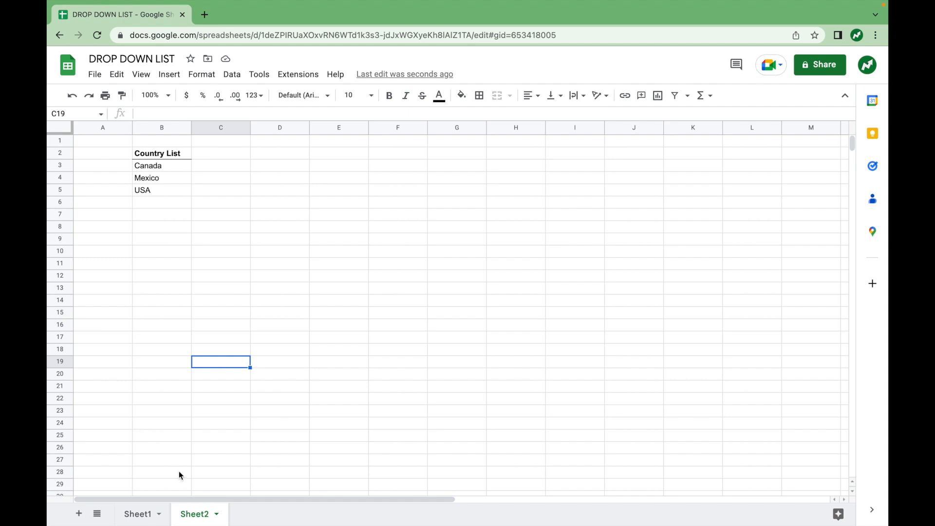
left_click(67, 179)
right_click(63, 178)
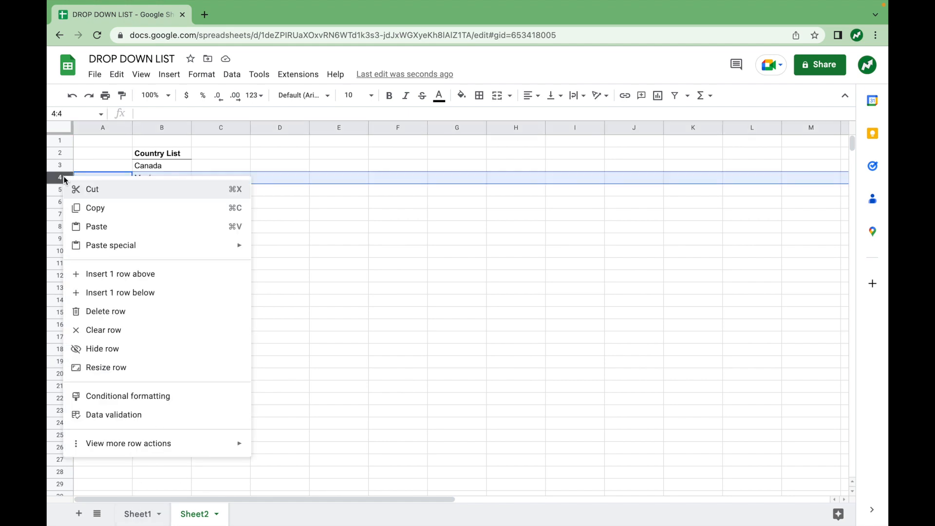
left_click(116, 276)
left_click(230, 231)
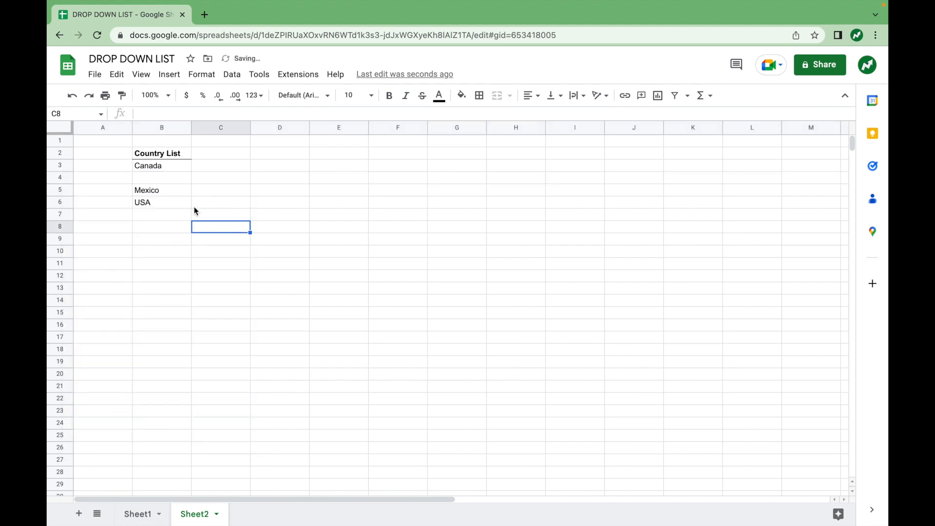
Enter Japan in the blank cell B4 of the country list
left_click(167, 179)
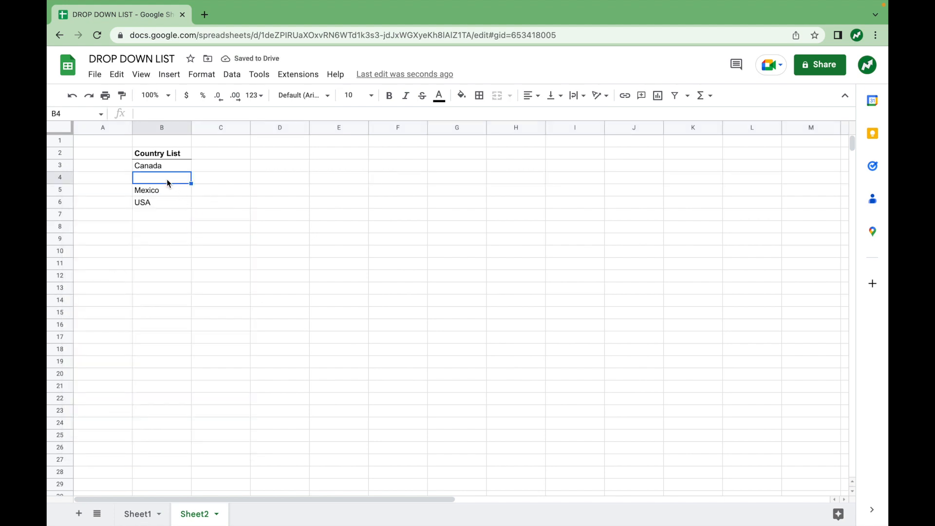
type("Japan")
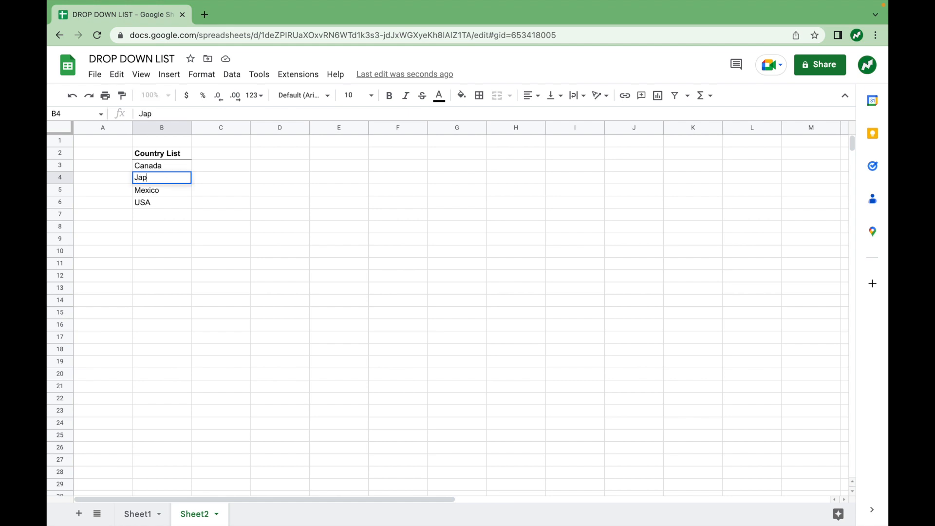
left_click(209, 210)
left_click_drag(151, 165, 164, 198)
left_click(185, 273)
On Sheet1, choose Japan, Mexico, USA and Canada from the dropdowns for facilities A, B, C and D
left_click(139, 512)
left_click(215, 165)
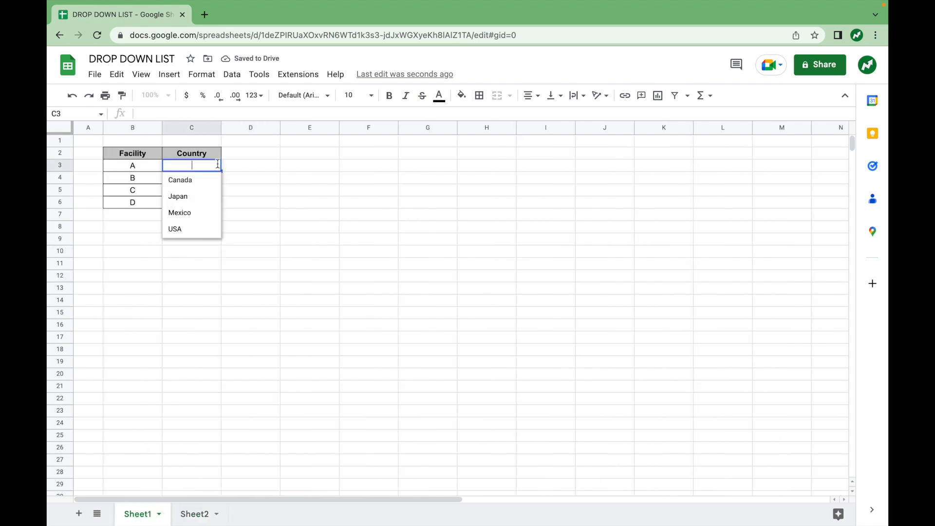
left_click(207, 196)
left_click(215, 178)
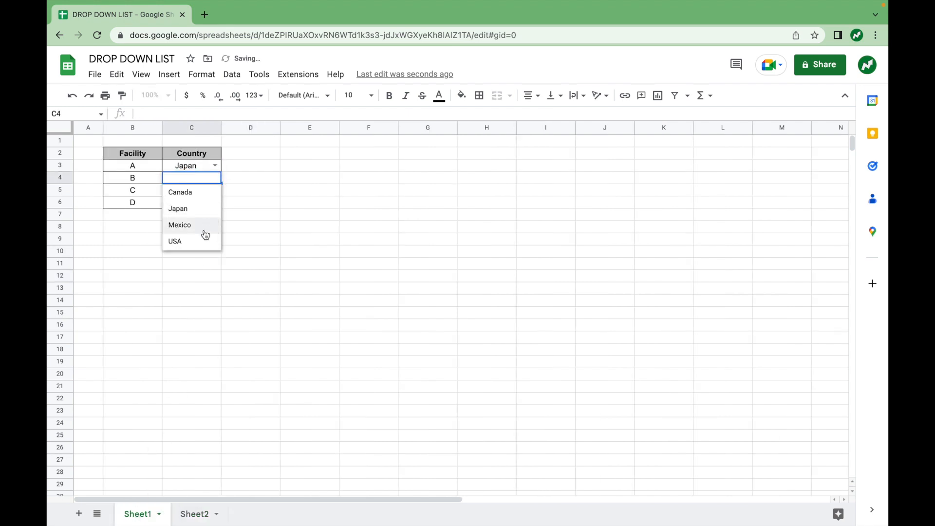
left_click(203, 224)
left_click(215, 189)
left_click(192, 255)
left_click(217, 202)
left_click(205, 217)
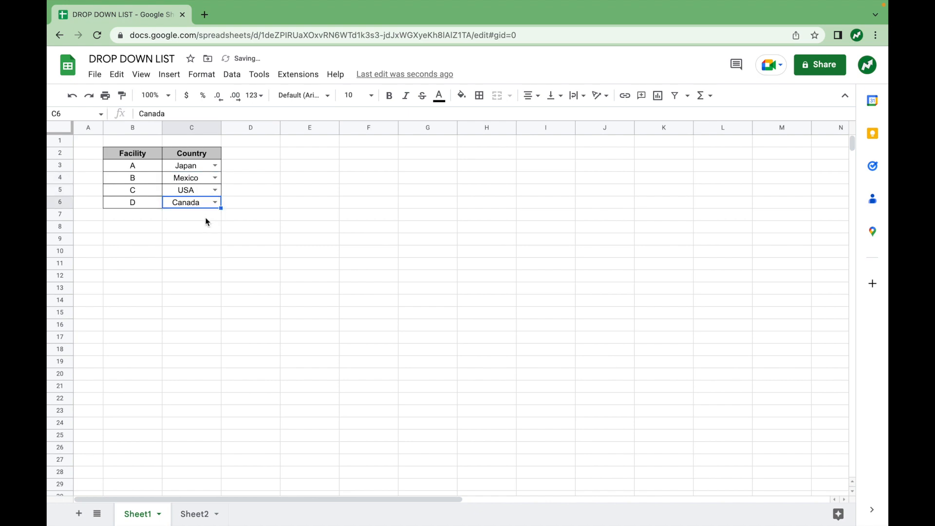
Review the source country list on Sheet2 and return to Sheet1
left_click(245, 266)
left_click(193, 513)
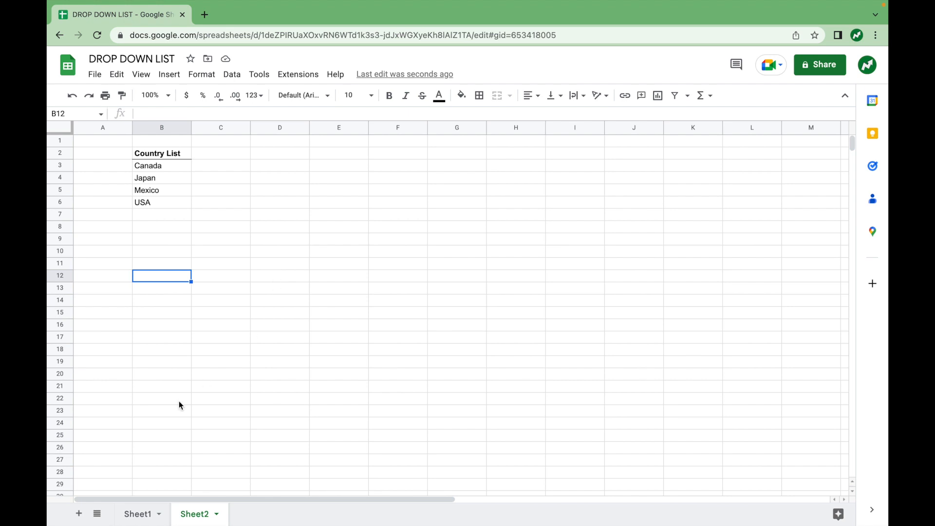
left_click(136, 519)
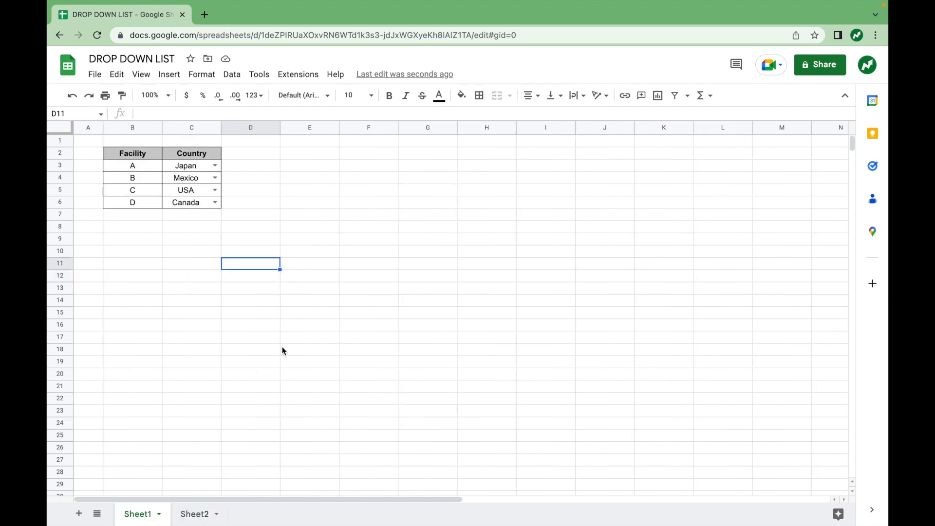